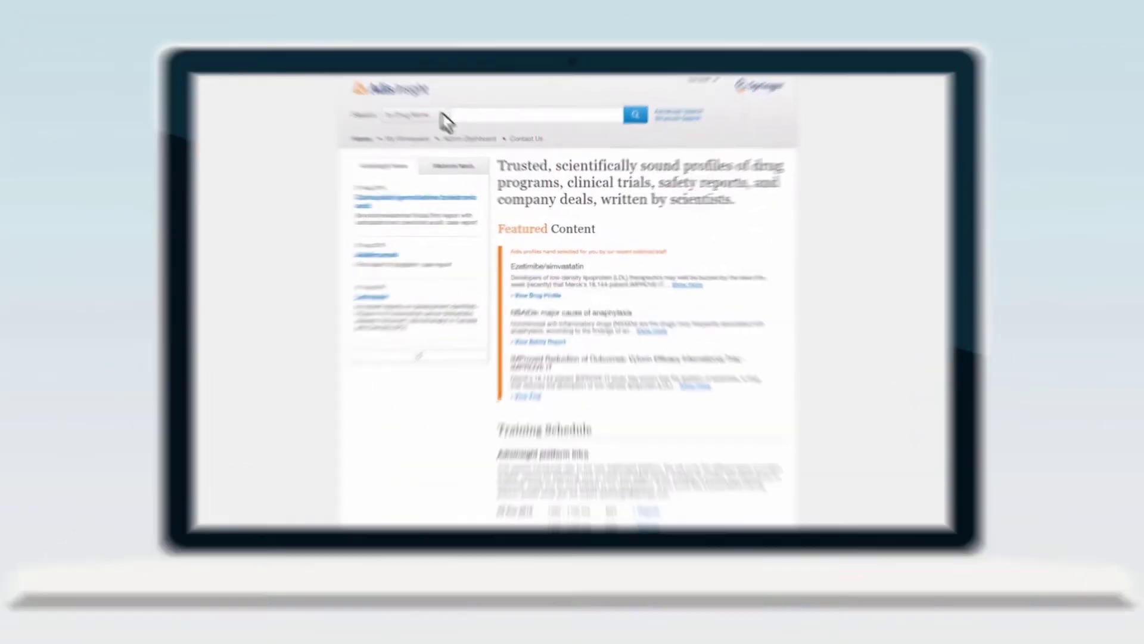
- Run an indication search for 'Neuropathic pain', chosen from the suggestions after typing Neuropathic
left_click(460, 129)
left_click(443, 152)
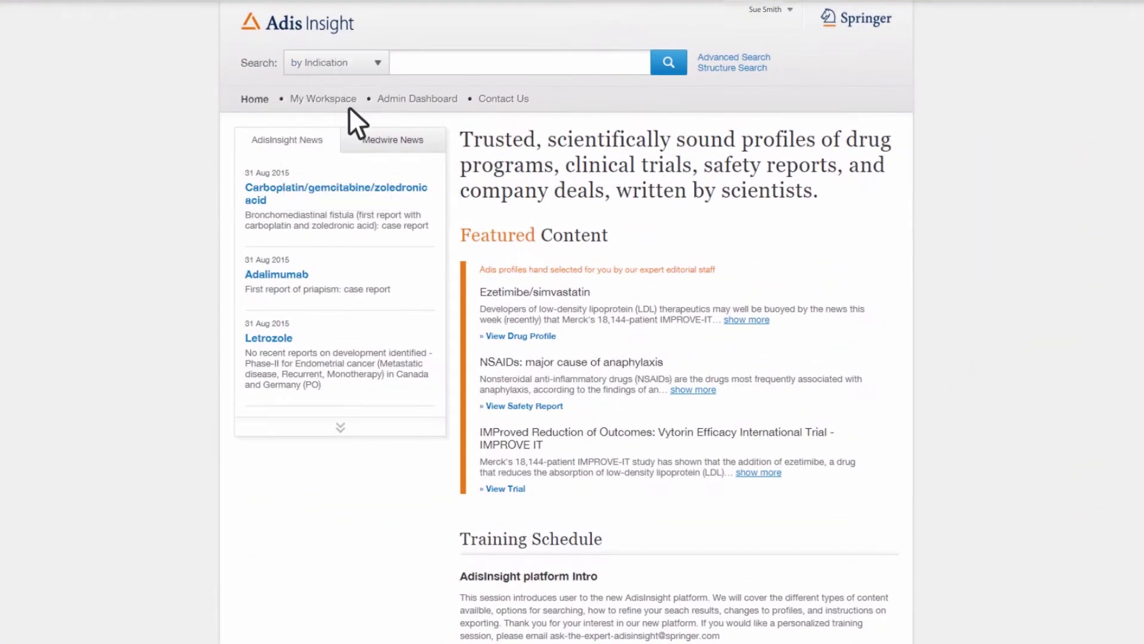
left_click(536, 62)
type("Neuropathic")
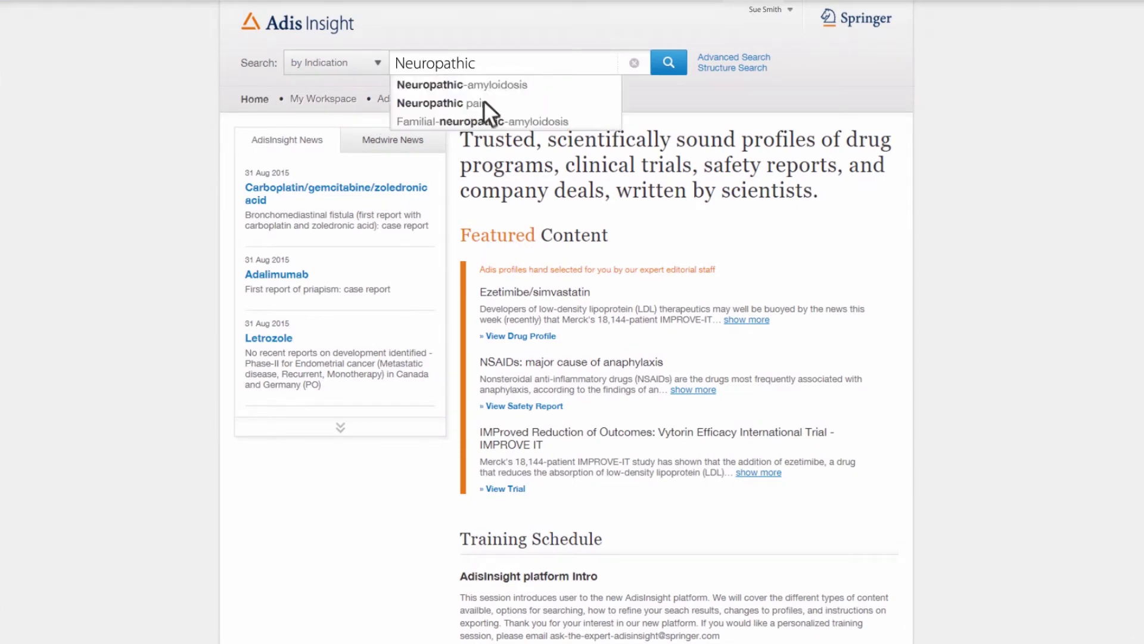
left_click(484, 103)
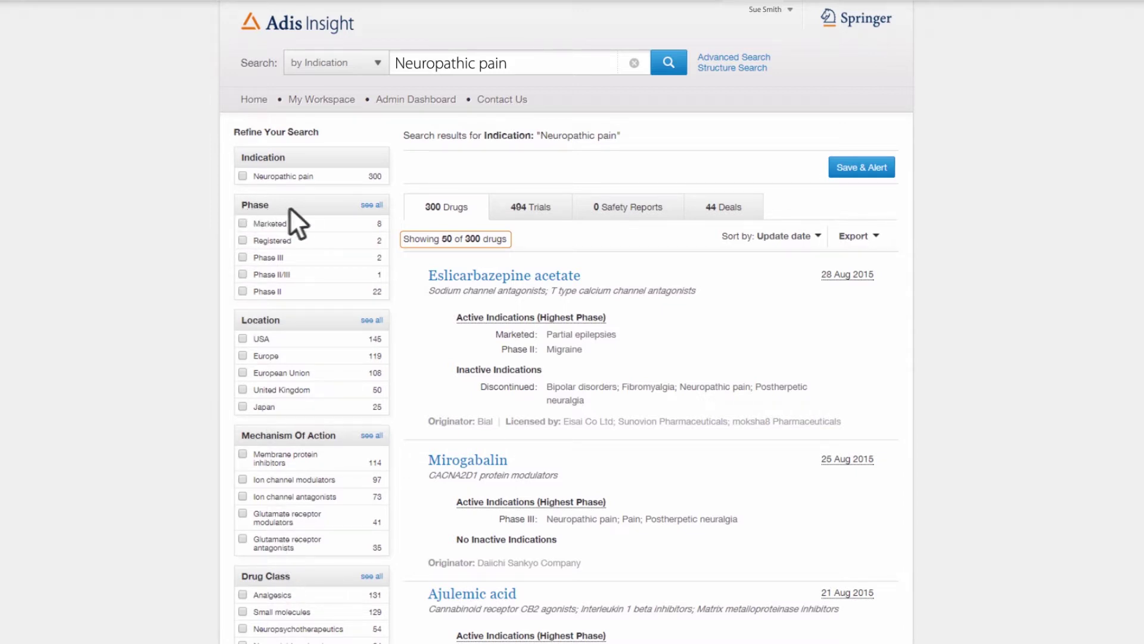
- Expand the Phase facet with 'see all' to list every development phase
left_click(367, 205)
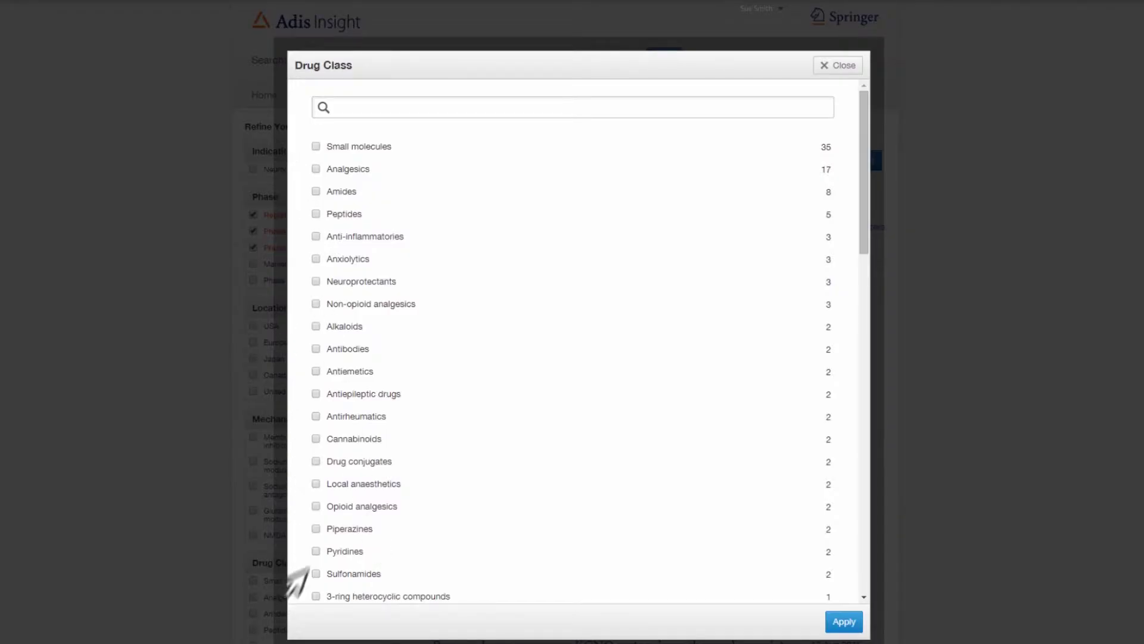
- Filter the neuropathic pain drugs to the Stem cell therapies drug class and review the results
type("tem")
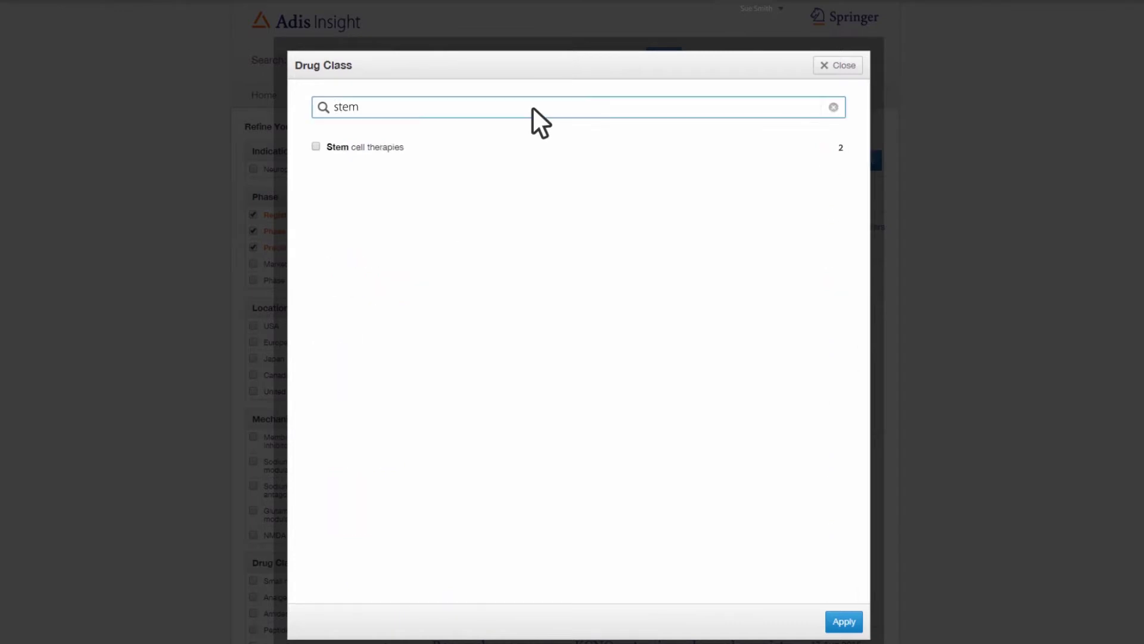
left_click(363, 147)
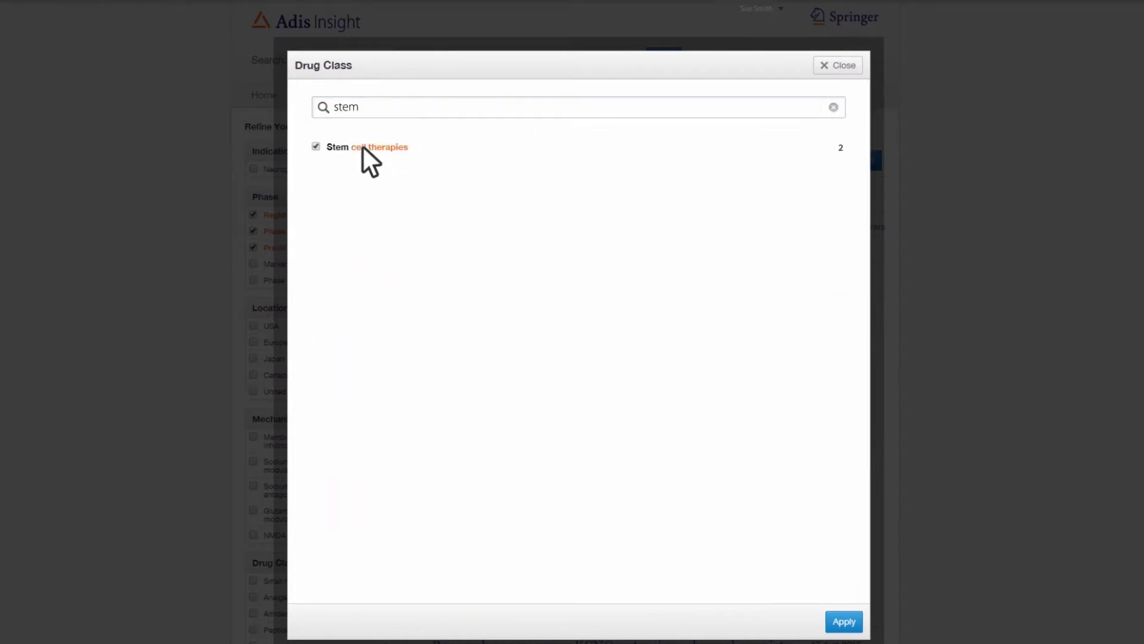
left_click(844, 621)
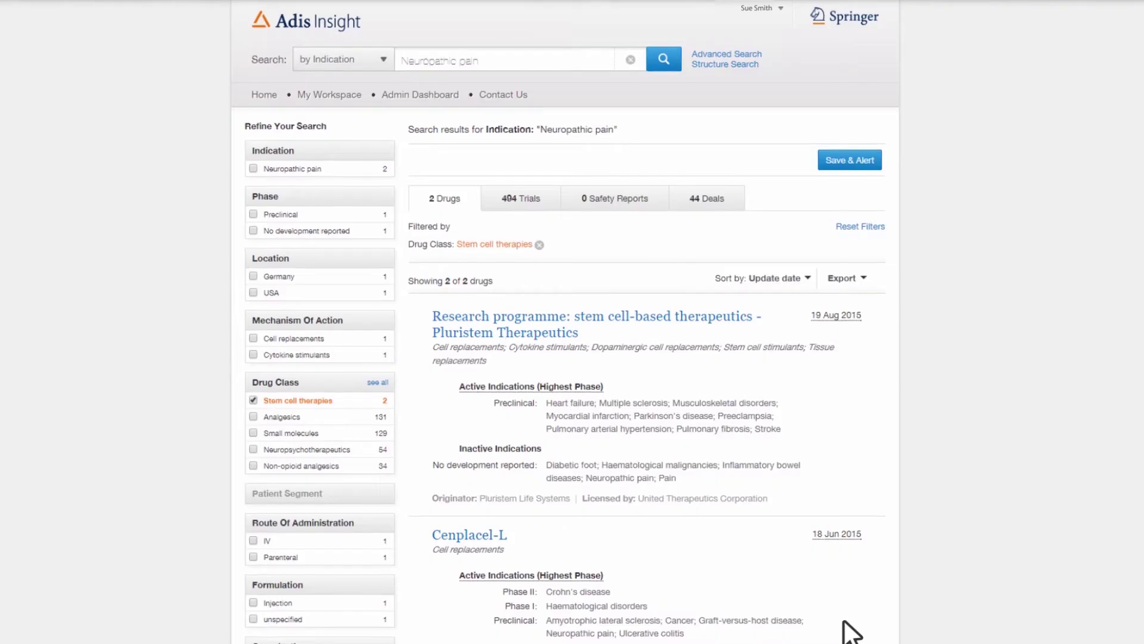
scroll(851, 631, "down", 3)
scroll(851, 631, "down", 3)
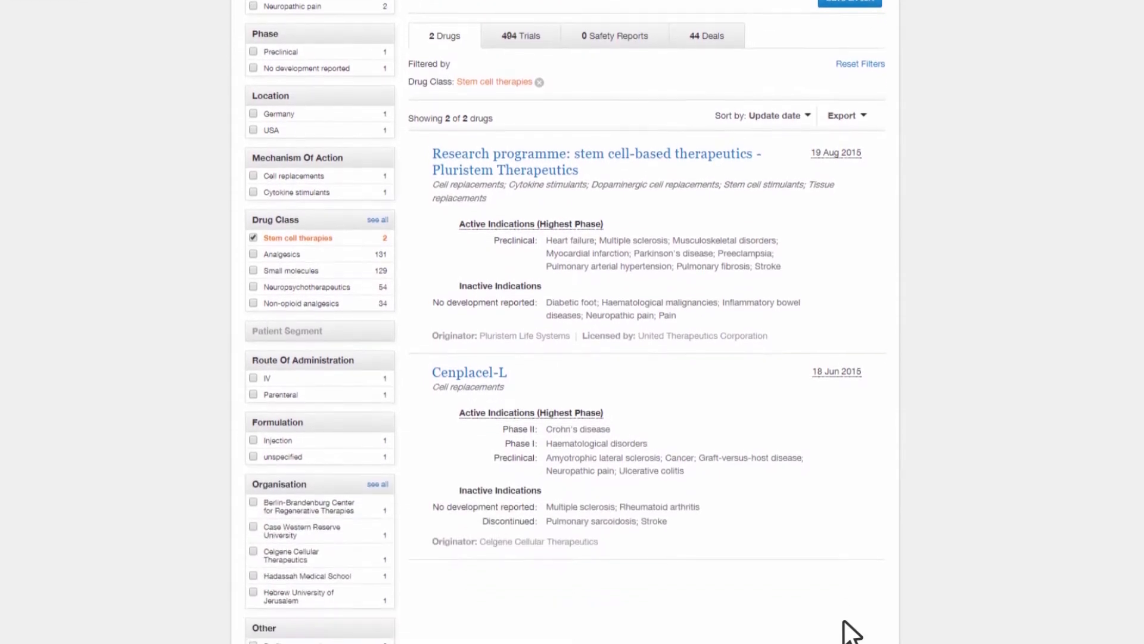
scroll(851, 631, "up", 3)
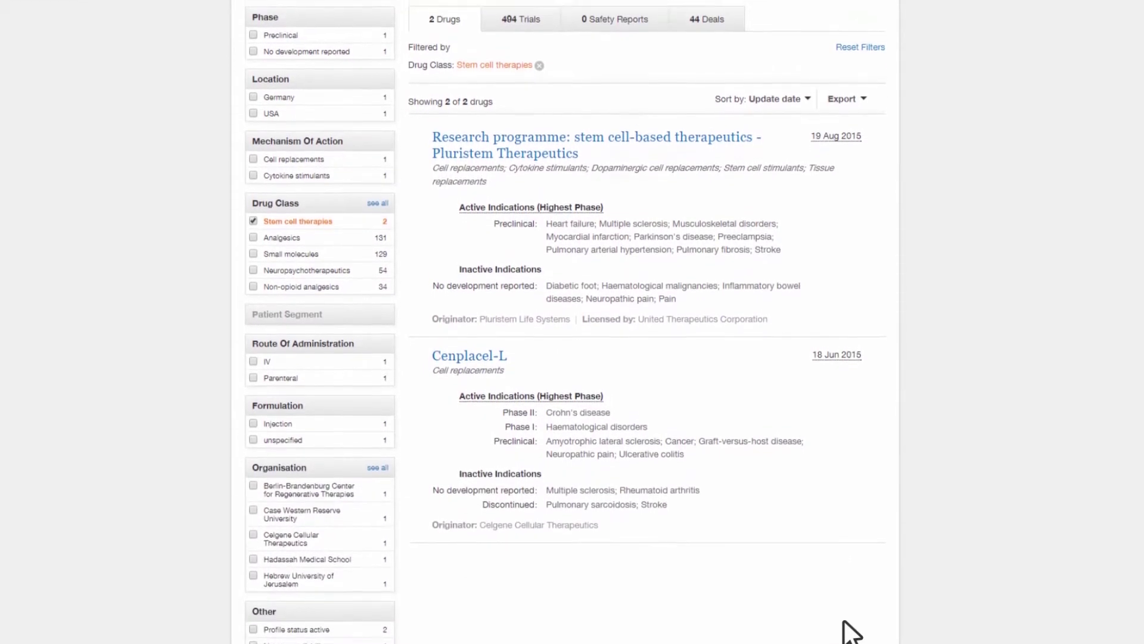
scroll(851, 631, "up", 3)
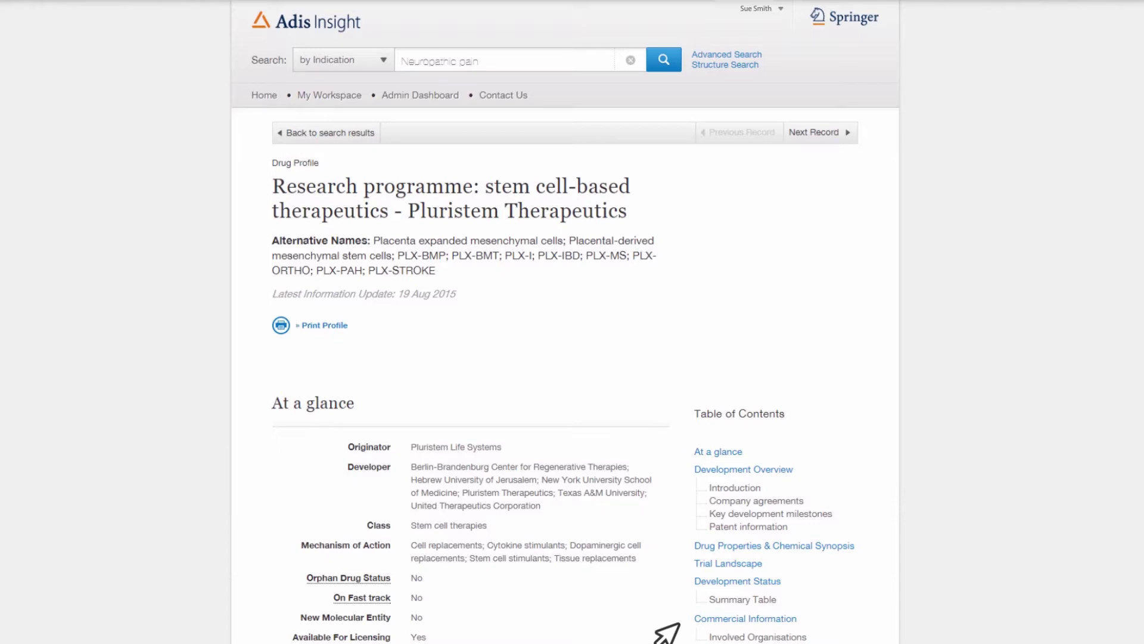
- Jump to the profile's Introduction and open the Pluristem media release about Japan
left_click(737, 478)
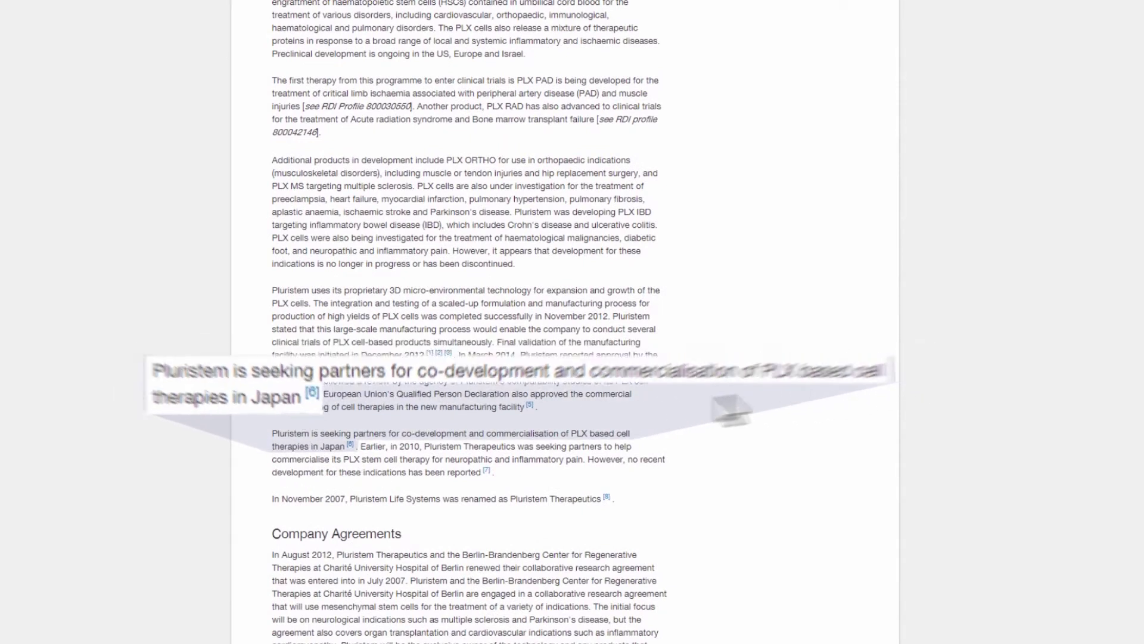
mouse_move(350, 444)
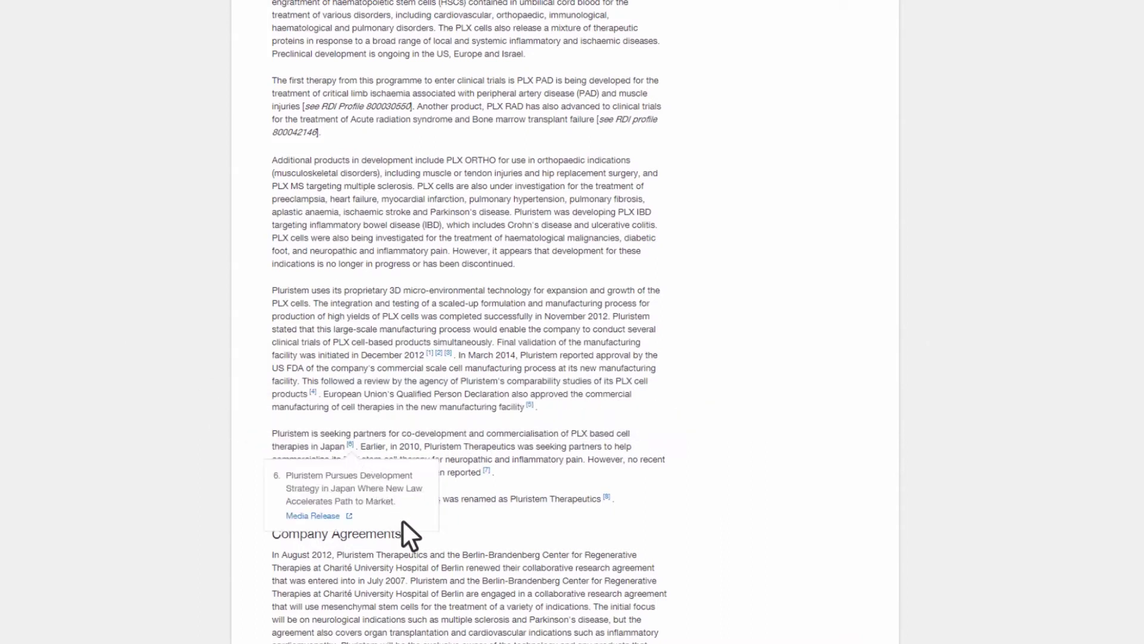
left_click(313, 514)
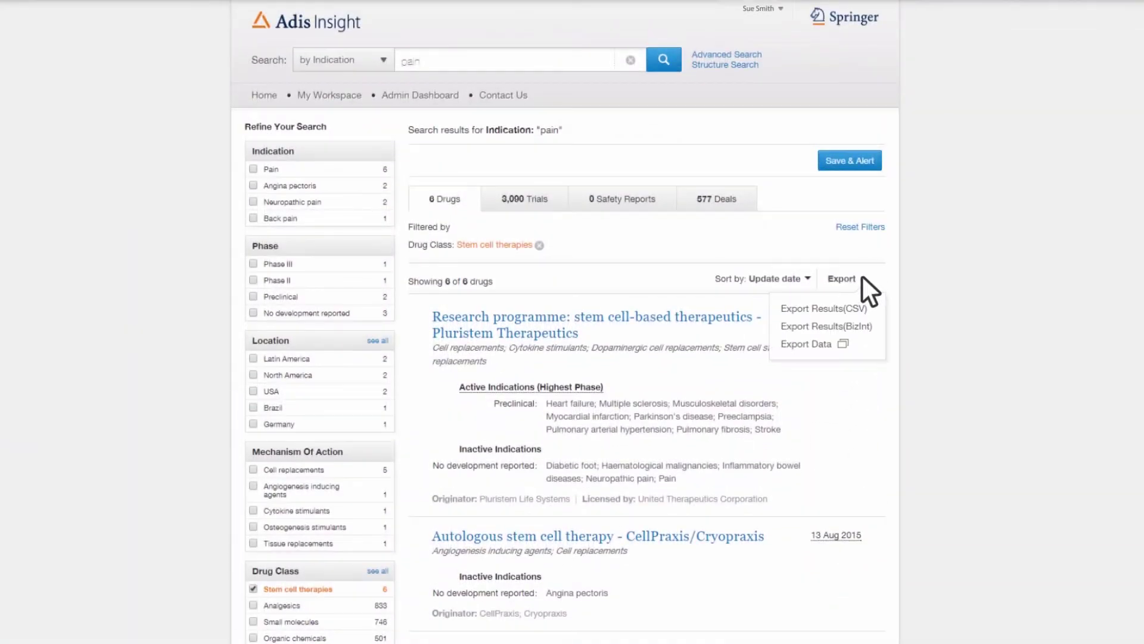
- Build an Export Data table cross-tabulating the results by Indication and Phase
left_click(804, 344)
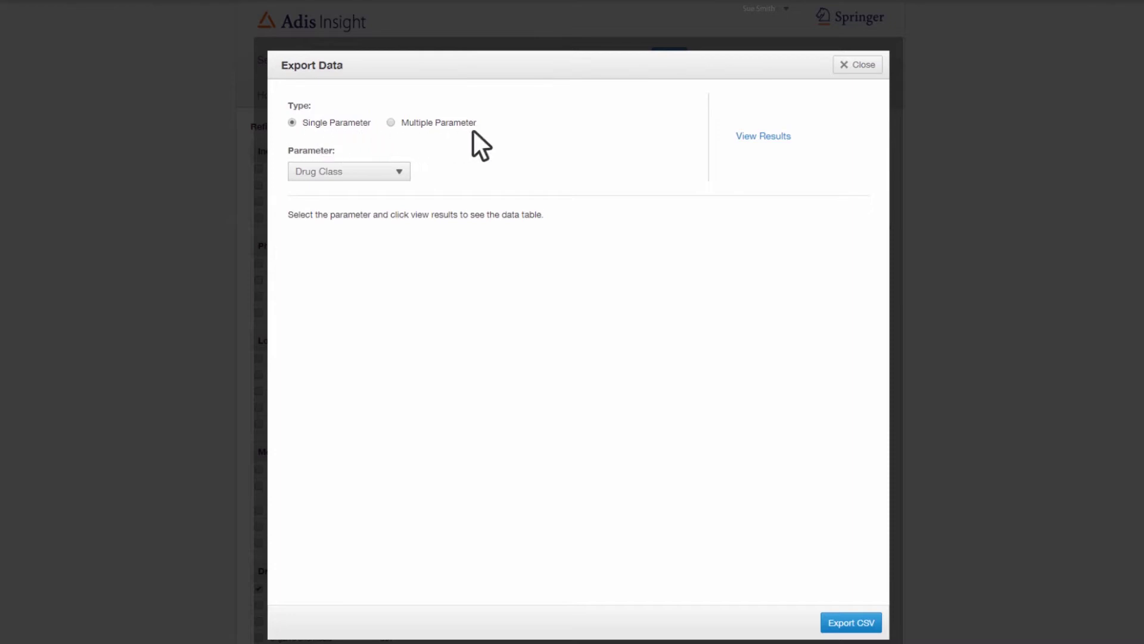
left_click(391, 122)
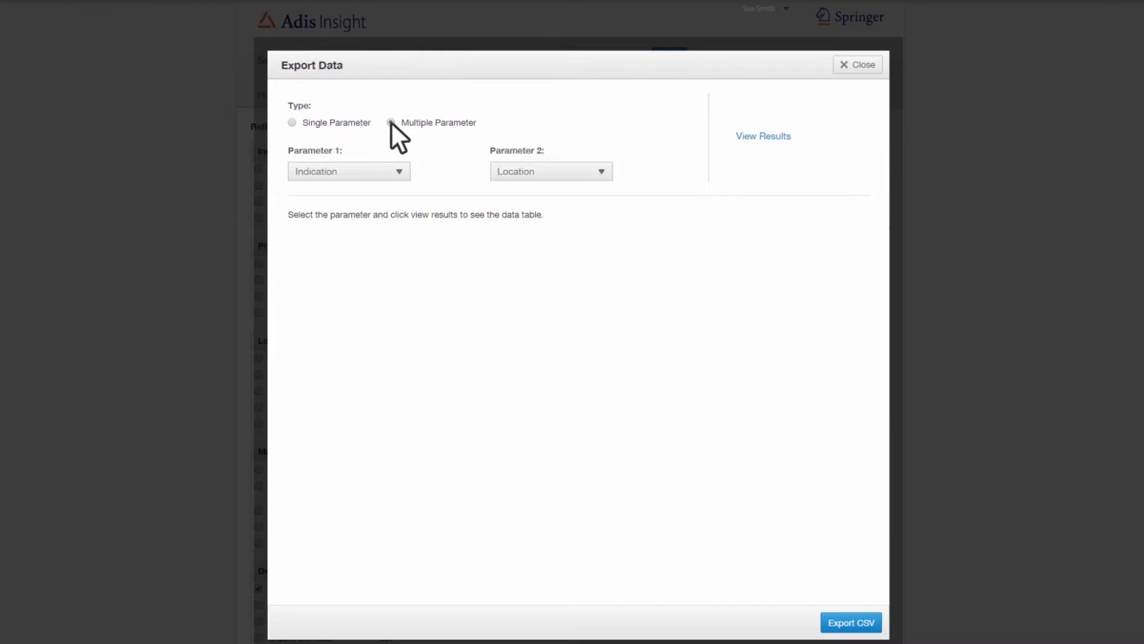
left_click(581, 172)
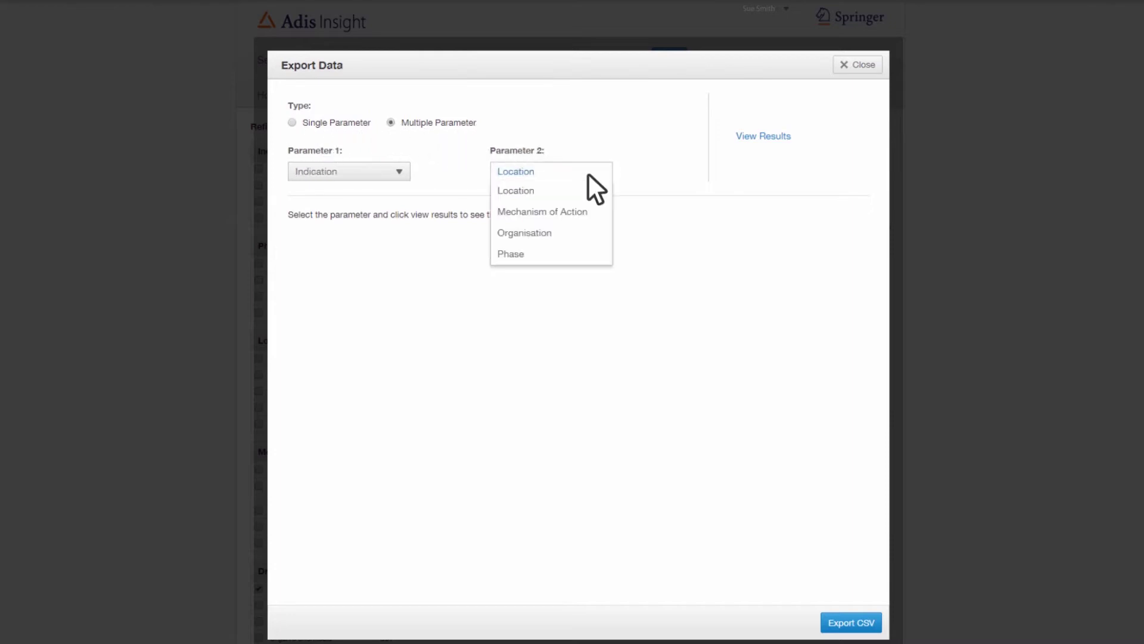
left_click(506, 254)
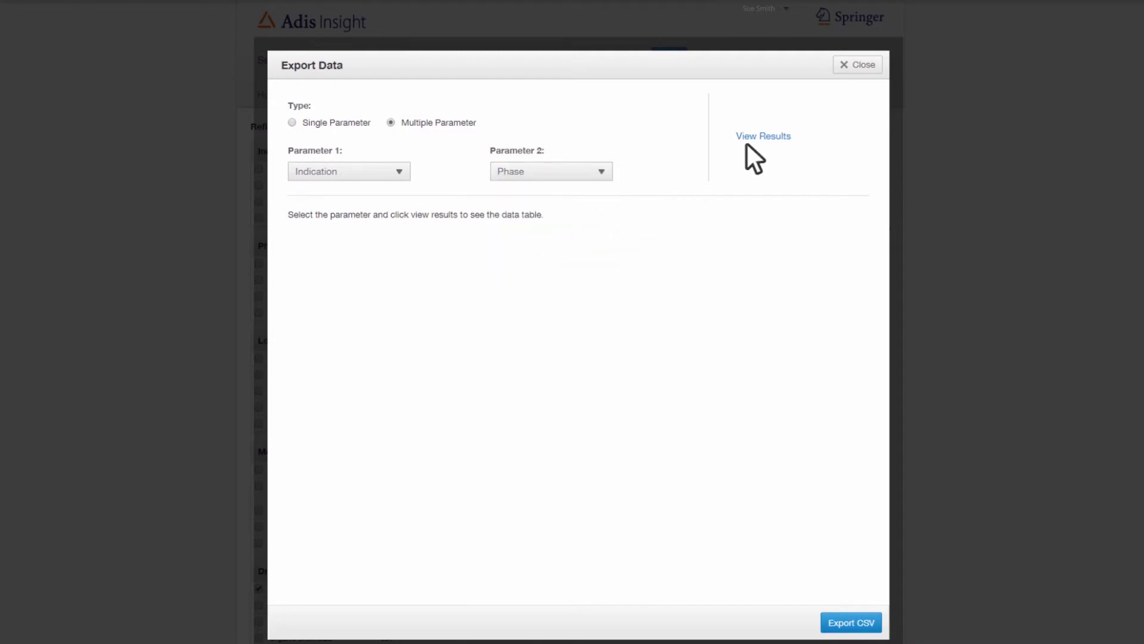
left_click(763, 135)
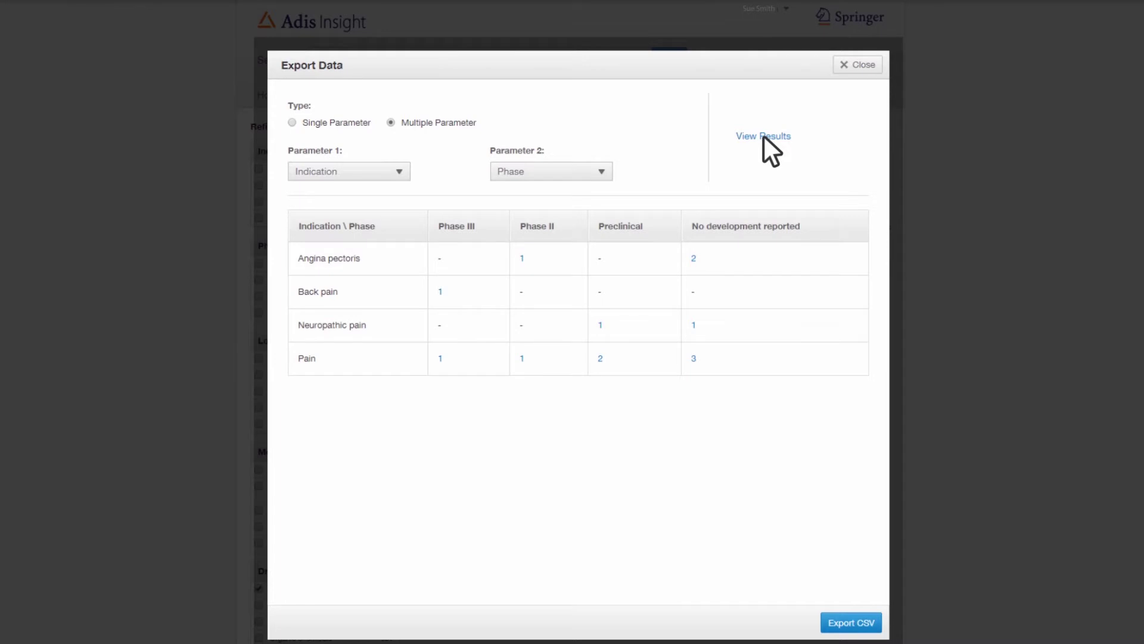
- Open the Phase III back pain drug Rexlemestrocel-L and scroll its development table to Orphan Status
left_click(440, 291)
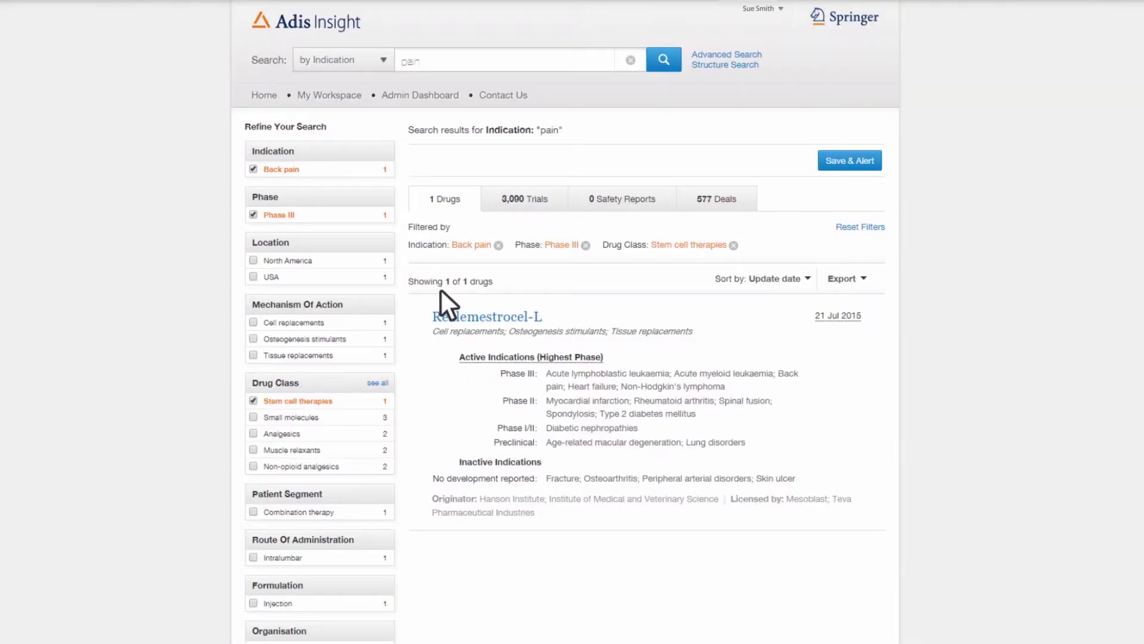
left_click(489, 317)
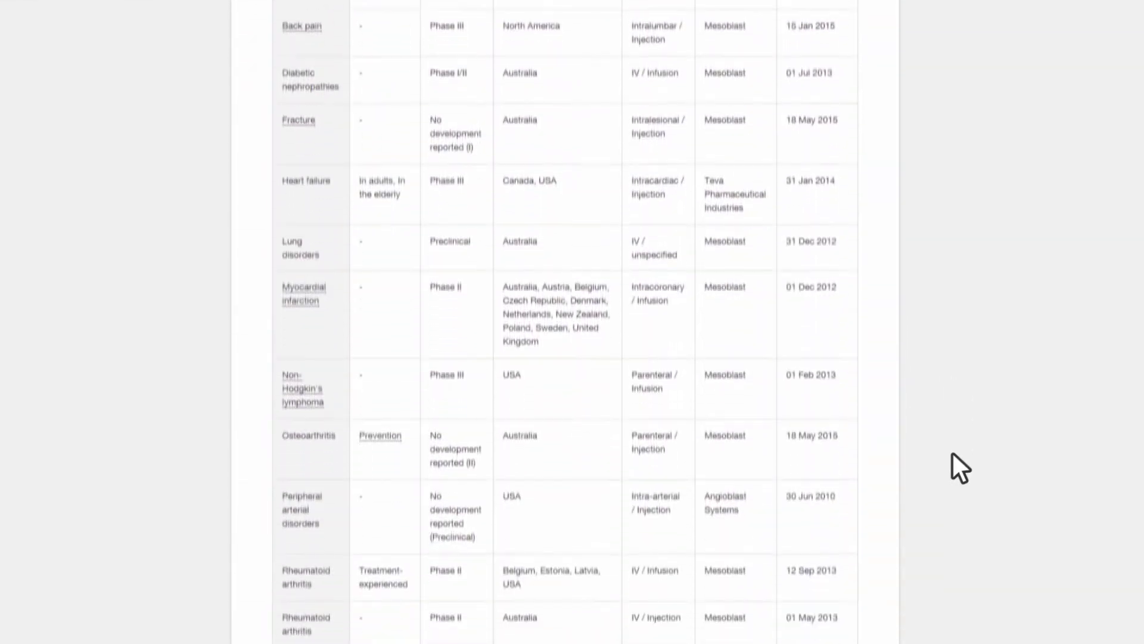
scroll(952, 452, "down", 2)
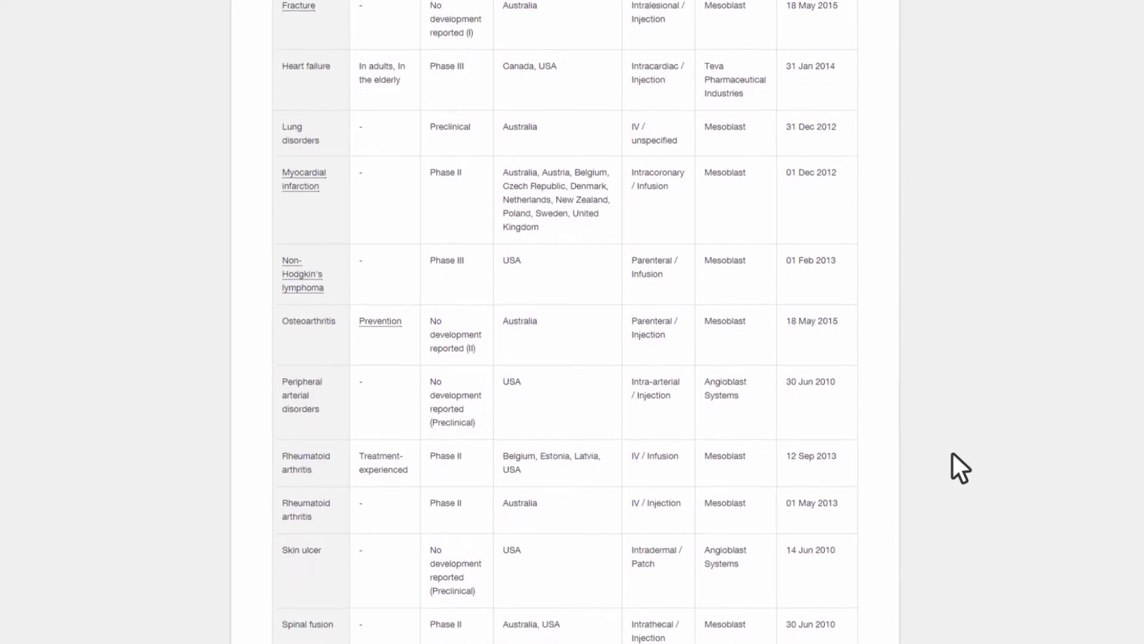
scroll(952, 453, "down", 1)
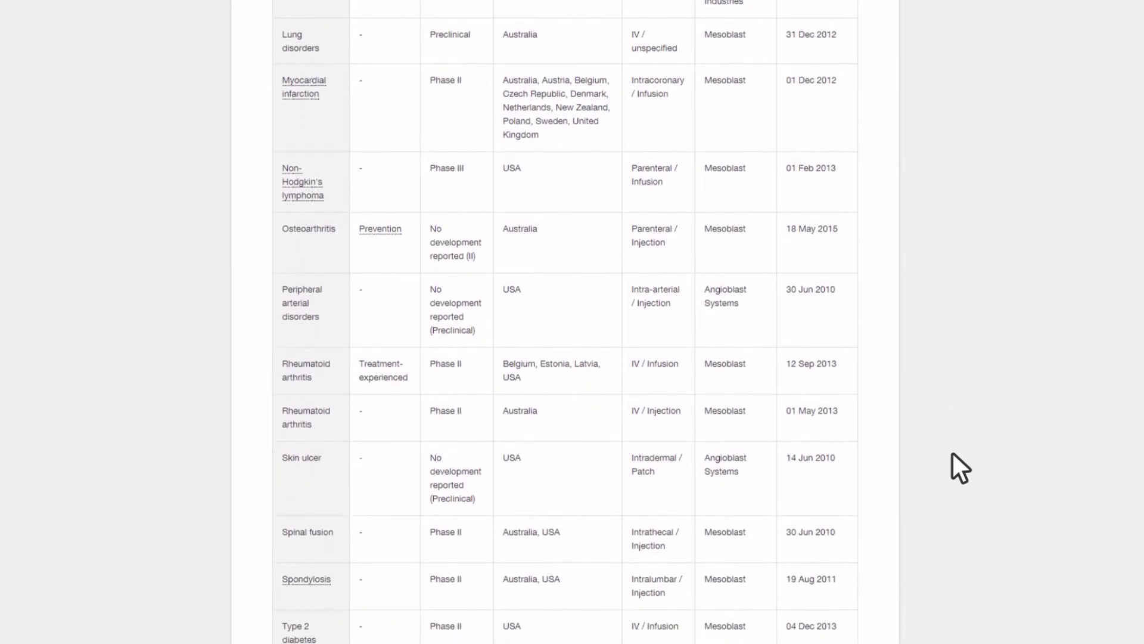
scroll(952, 453, "down", 1)
scroll(953, 469, "down", 1)
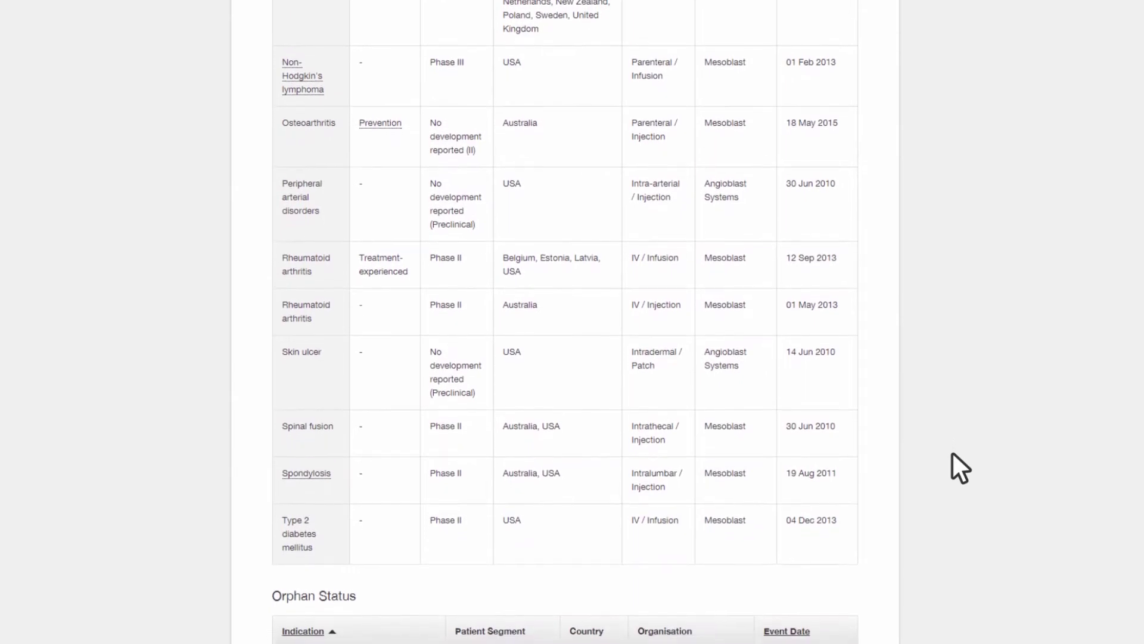
scroll(952, 453, "down", 1)
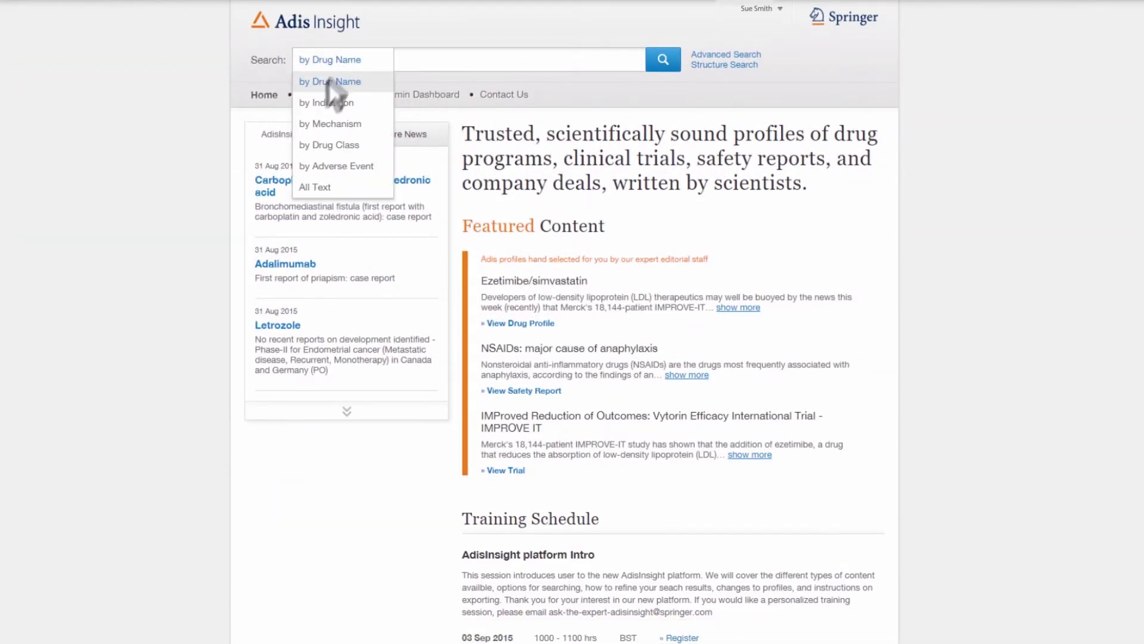
- Search by indication for 'Neuropathic pain' and list all organisations in the Organisation facet
left_click(319, 103)
left_click(496, 58)
type("Neuropathic")
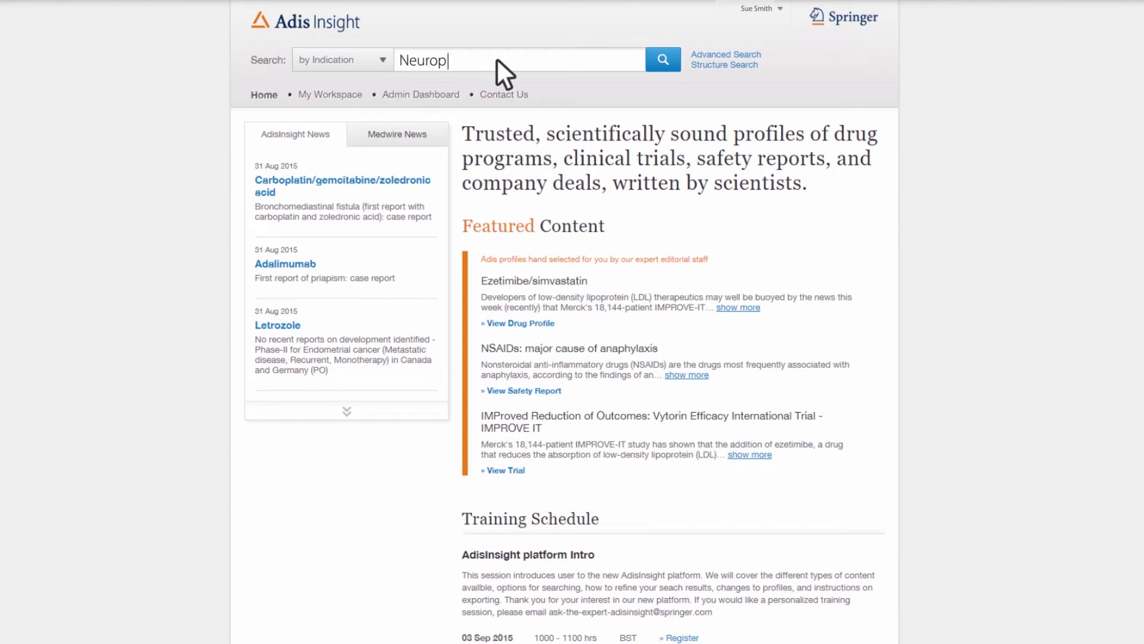
left_click(483, 95)
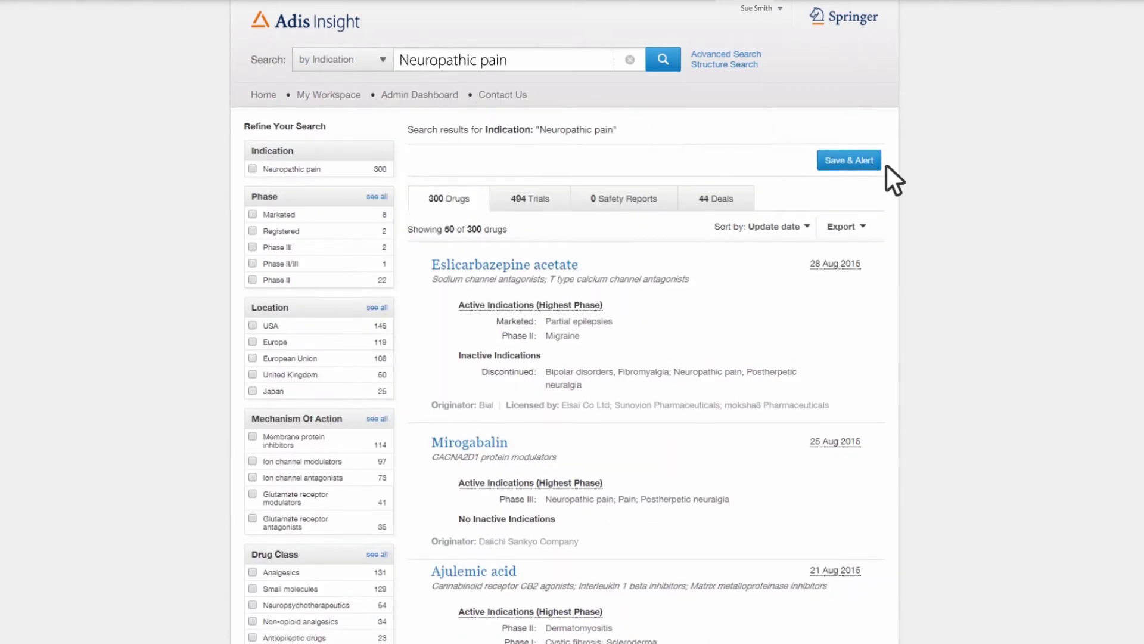
scroll(886, 166, "down", 5)
scroll(885, 166, "down", 4)
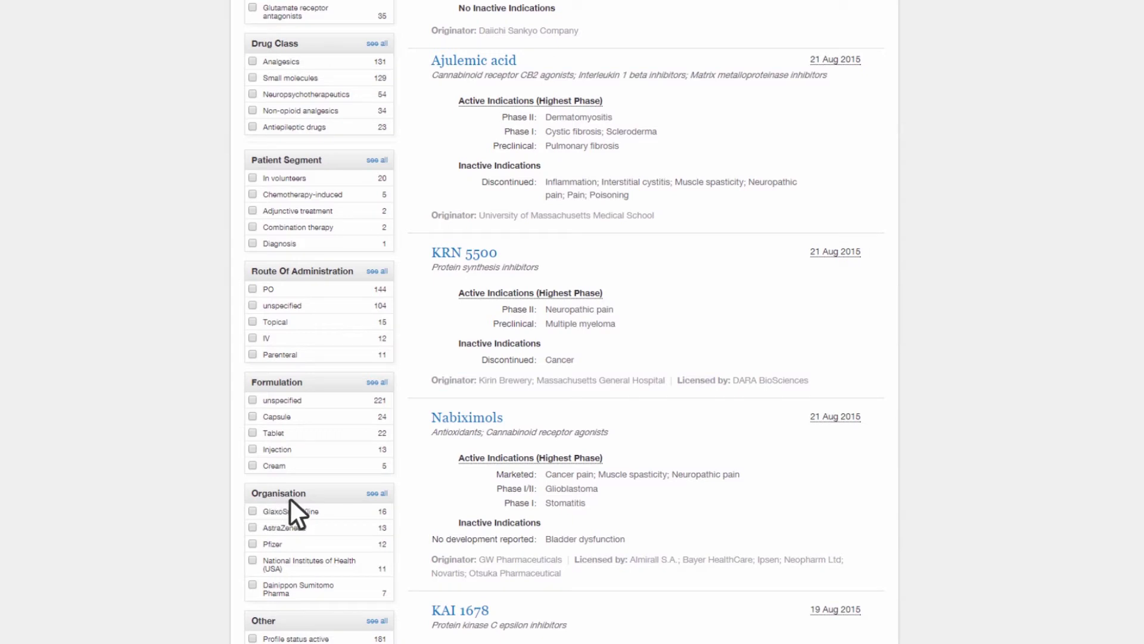
left_click(378, 495)
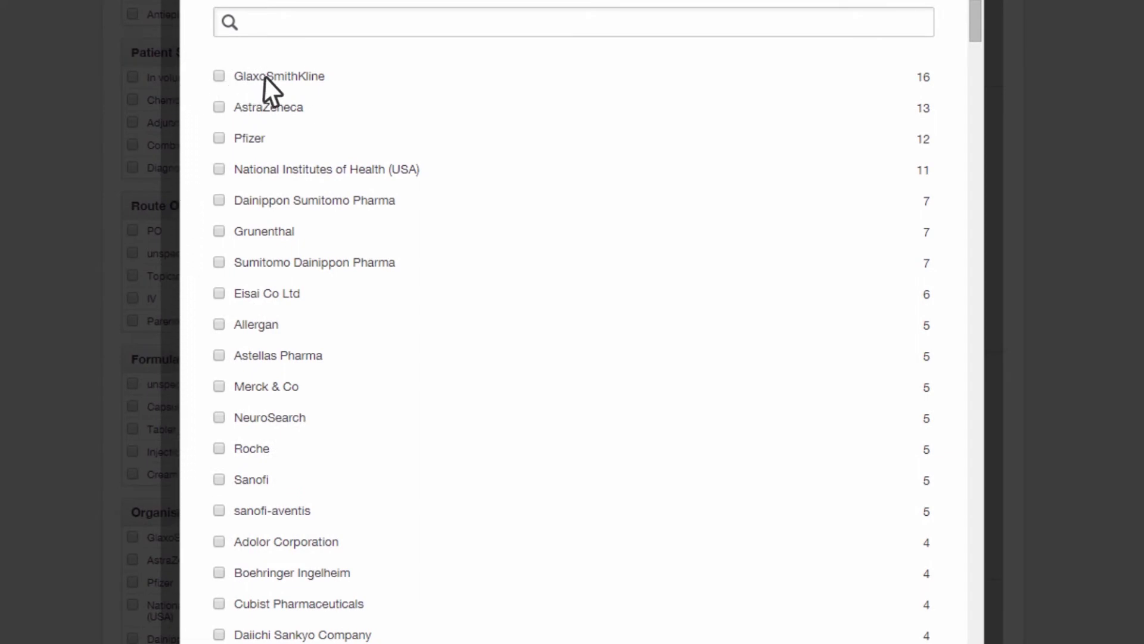
- Filter the results to GlaxoSmithKline, AstraZeneca and Pfizer, then return to the page top
left_click(268, 76)
left_click(273, 107)
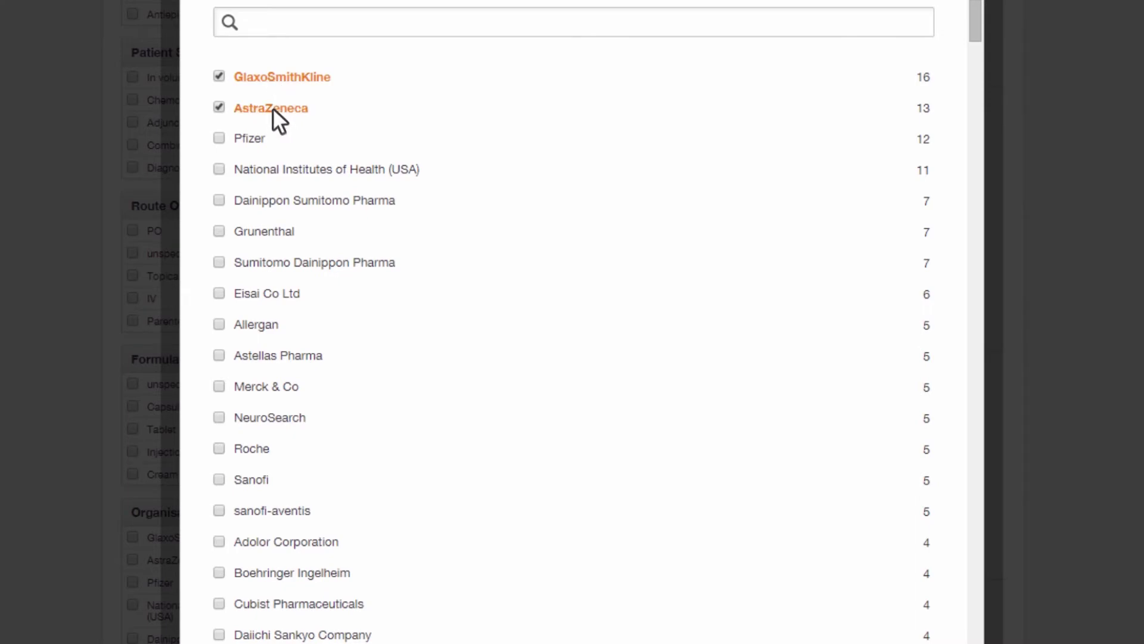
left_click(250, 138)
scroll(418, 264, "down", 2)
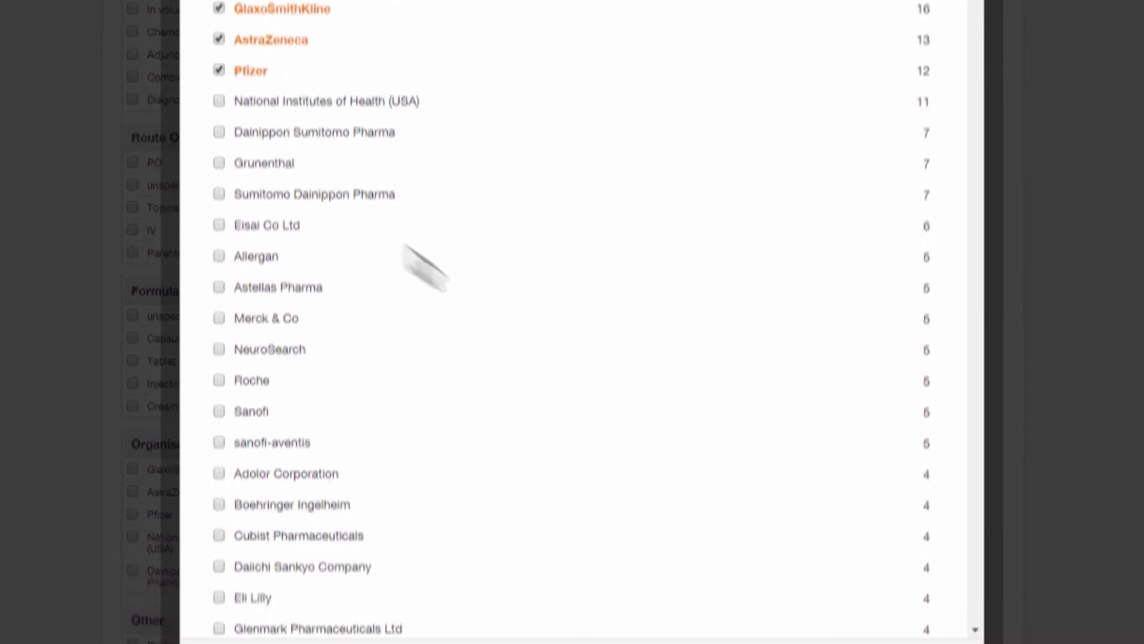
left_click(950, 624)
left_click(1075, 294)
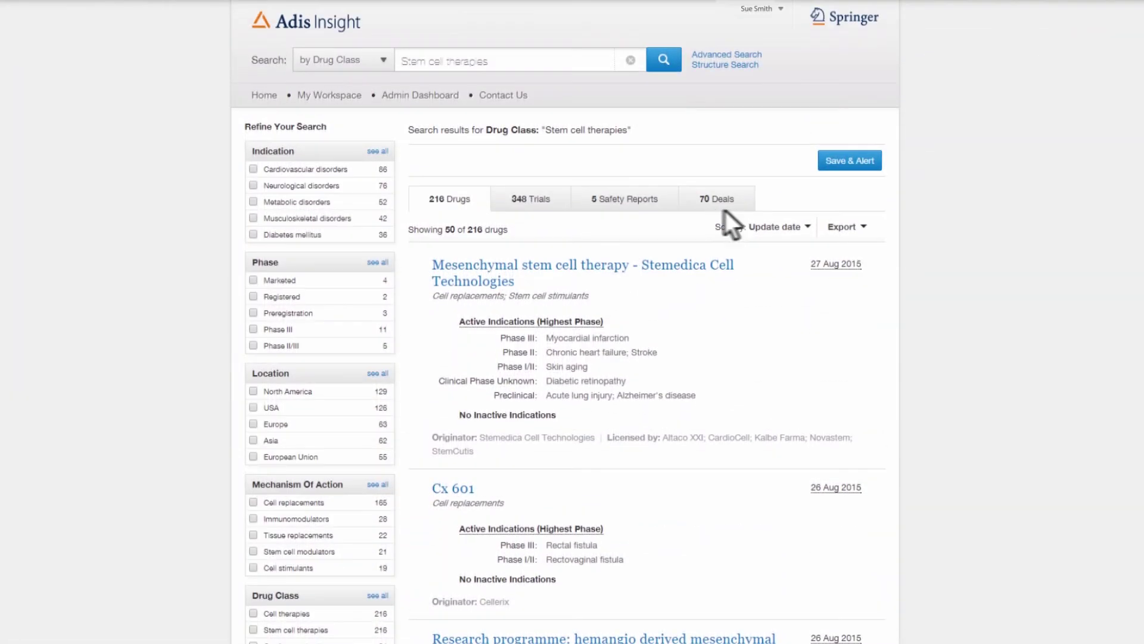
- Filter the 348 stem cell therapy trials to Japan and open the Phase I/II JR-031 trial
left_click(534, 200)
scroll(956, 310, "down", 15)
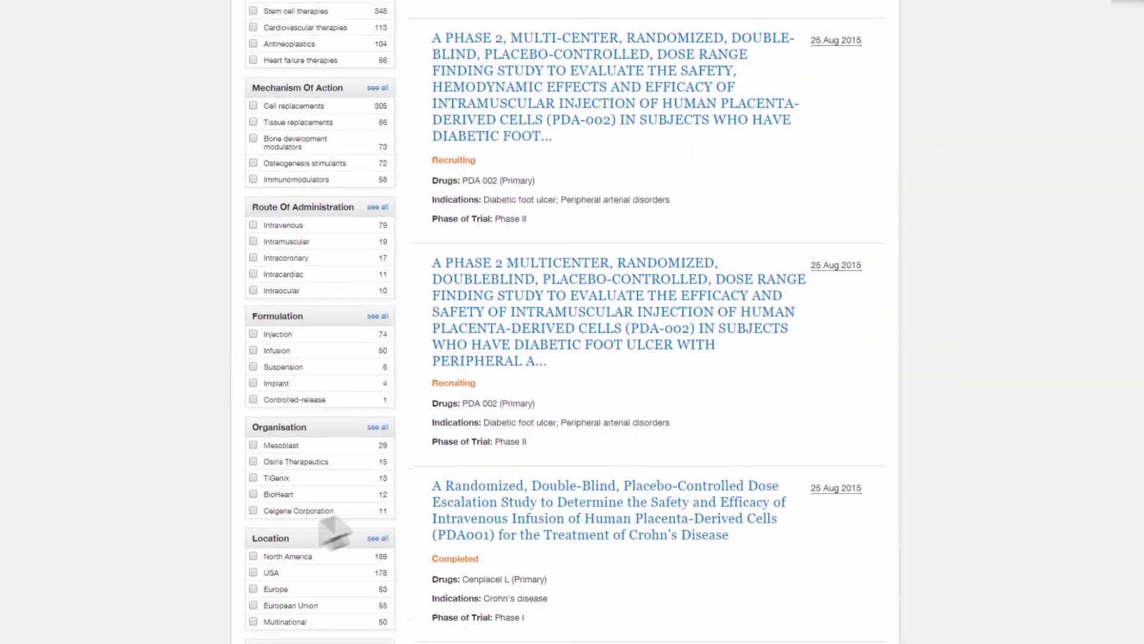
left_click(378, 538)
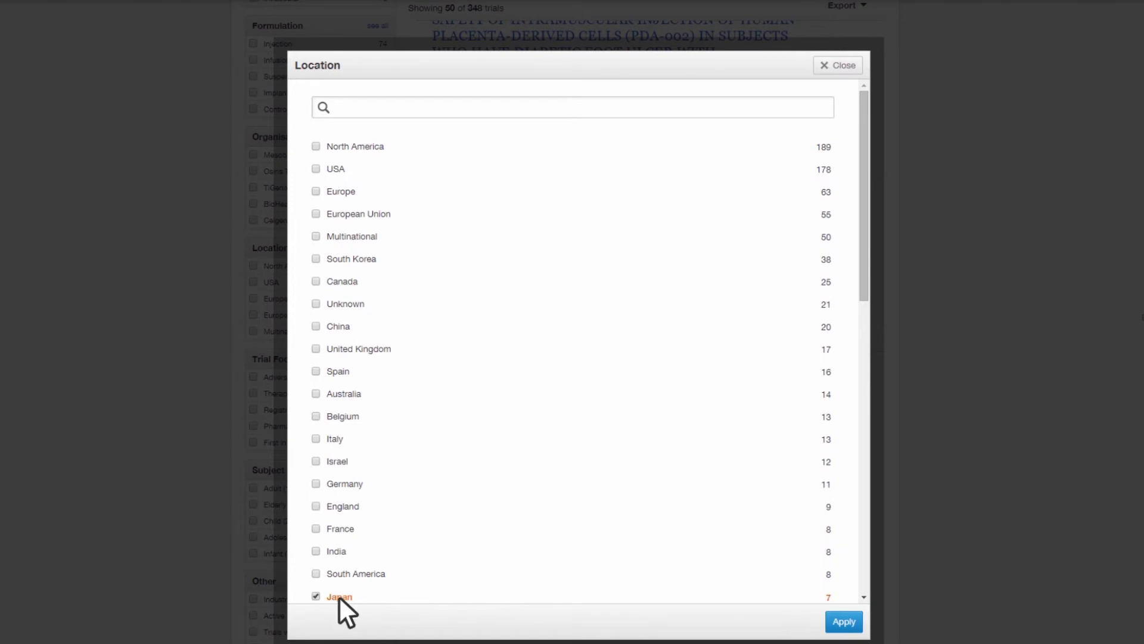
left_click(844, 621)
scroll(925, 571, "down", 15)
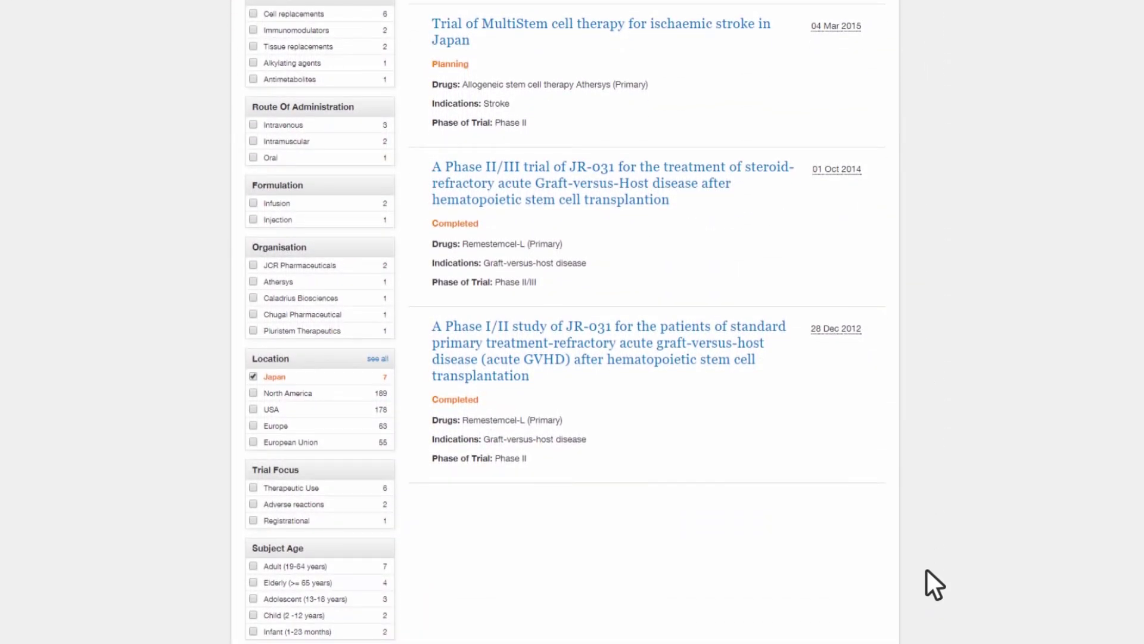
left_click(608, 358)
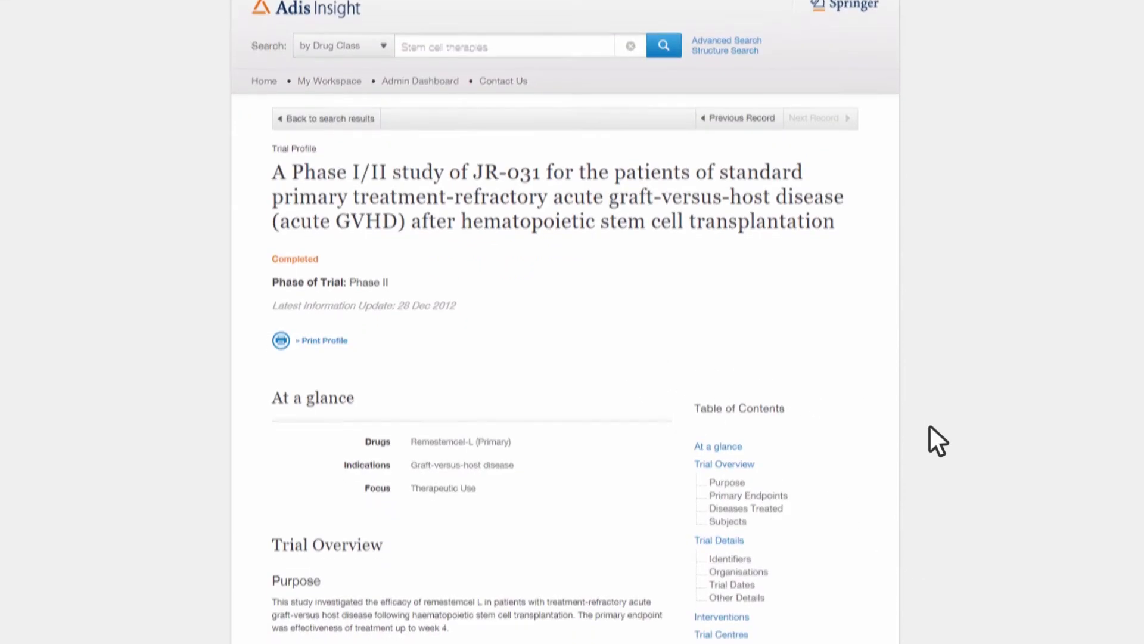
- Scroll the JR-031 trial profile down to its Trial Centres in Japan
scroll(929, 425, "down", 3)
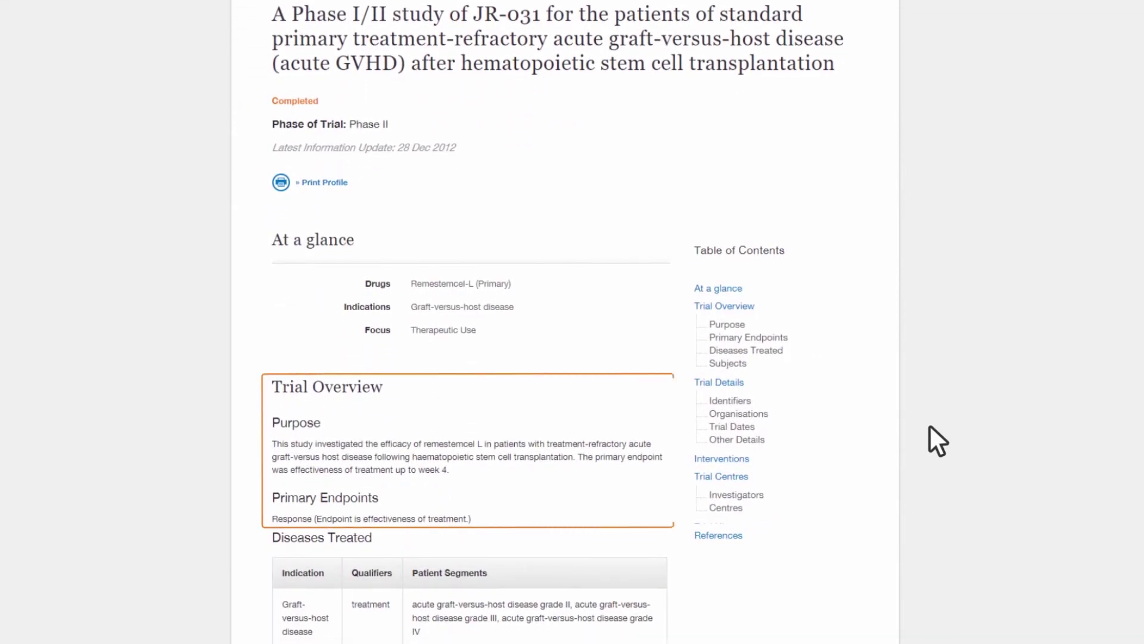
scroll(930, 426, "down", 6)
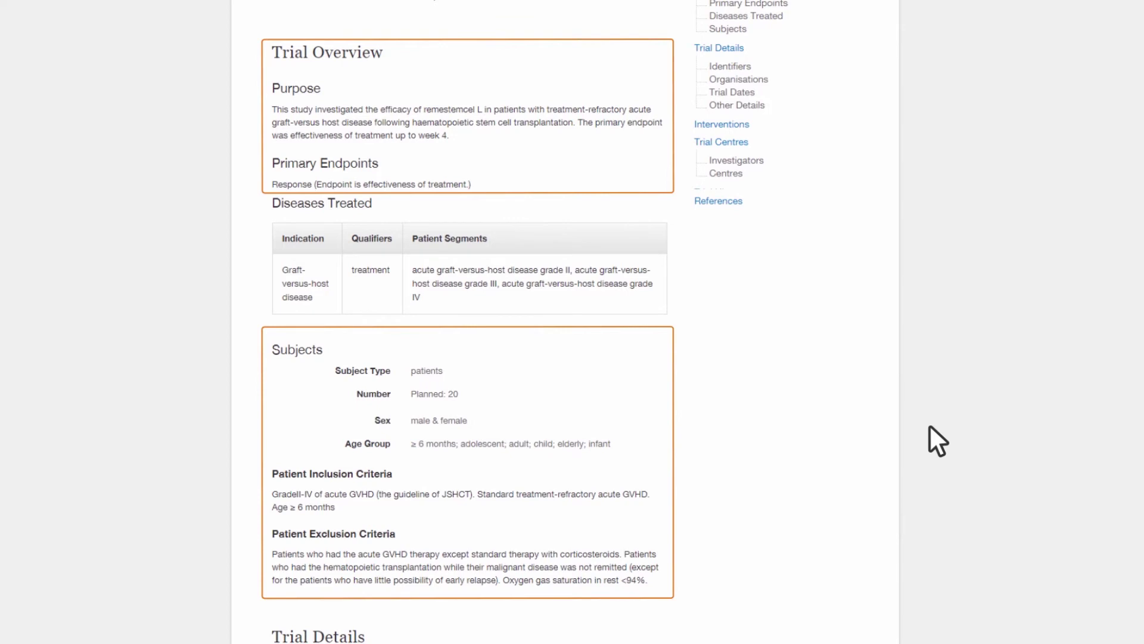
scroll(929, 426, "down", 15)
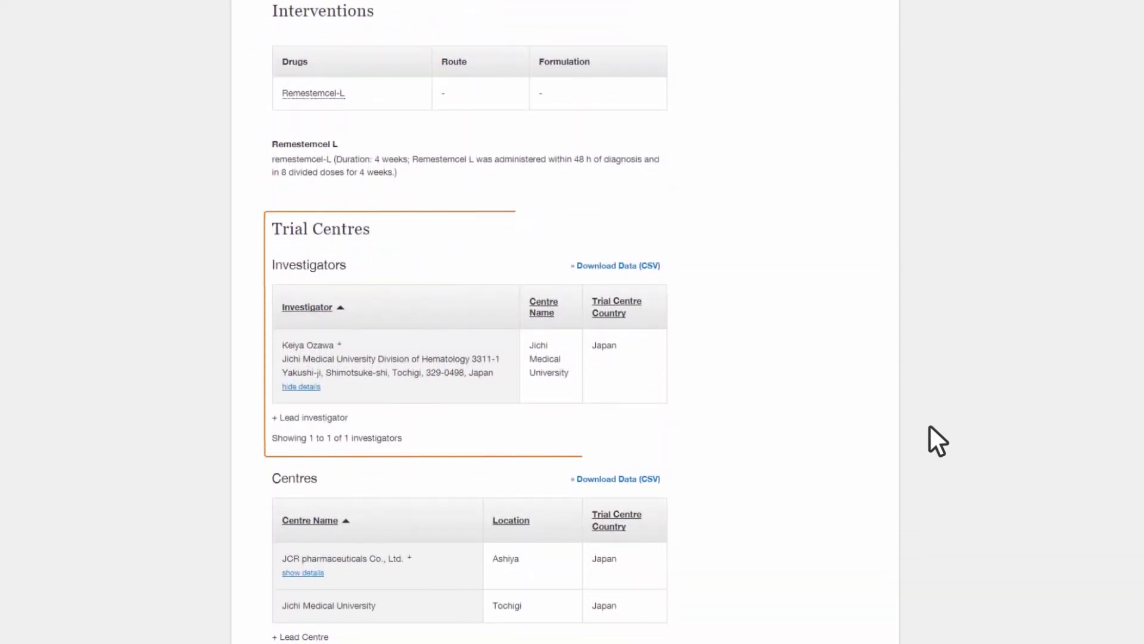